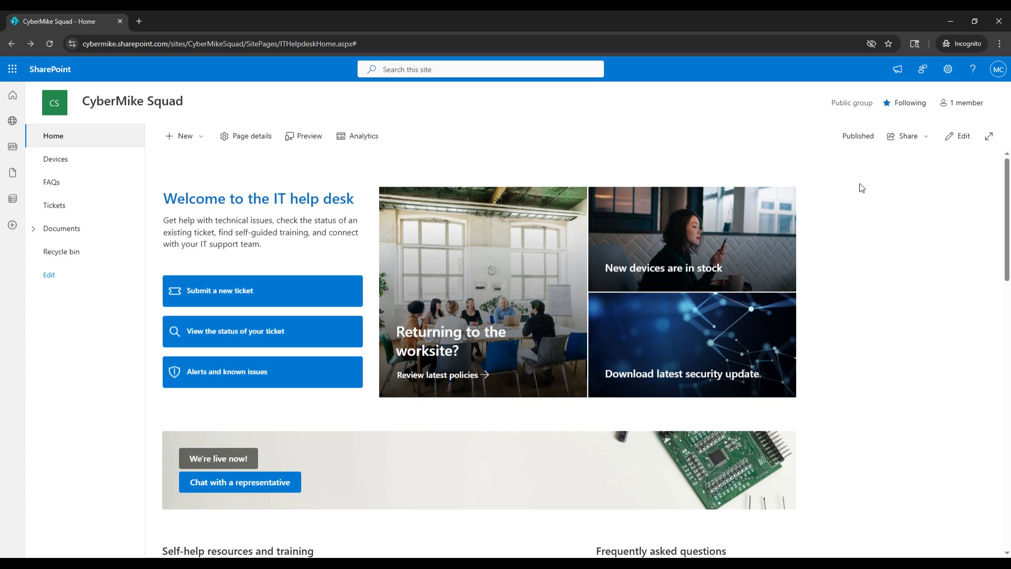
# Step: Open the Site Pages library from the site's contents
pyautogui.click(948, 69)
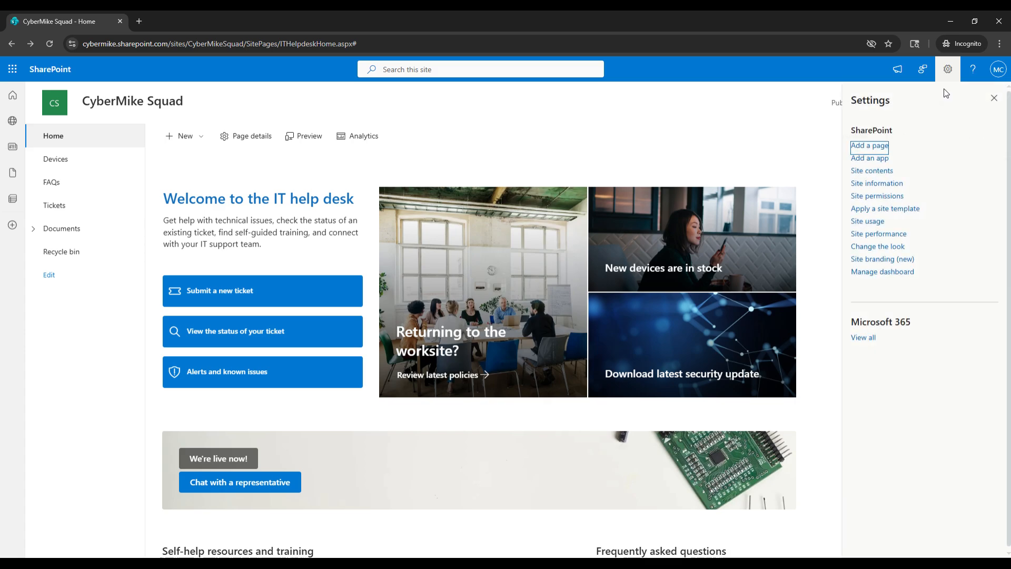
pyautogui.click(884, 173)
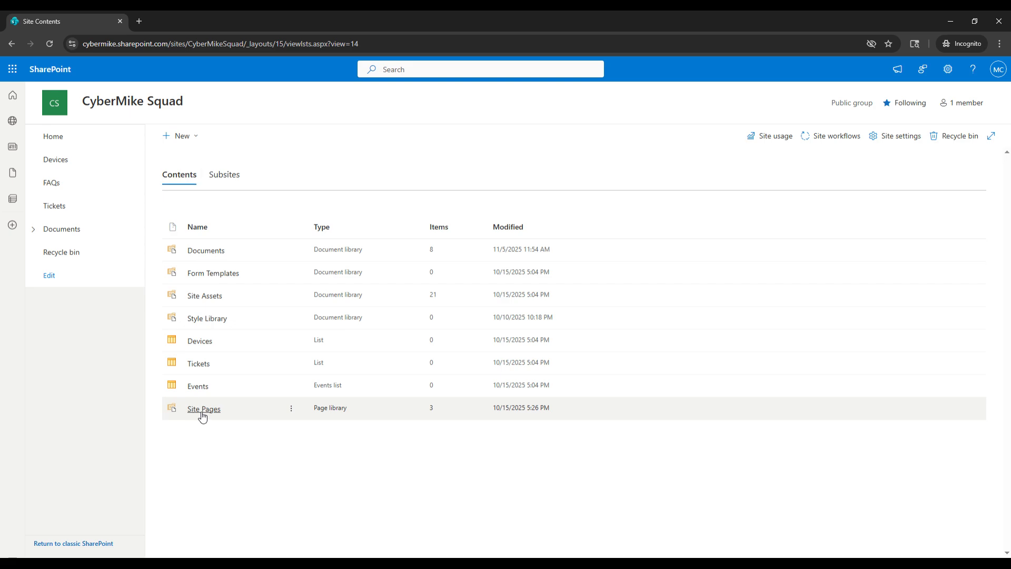
pyautogui.click(204, 409)
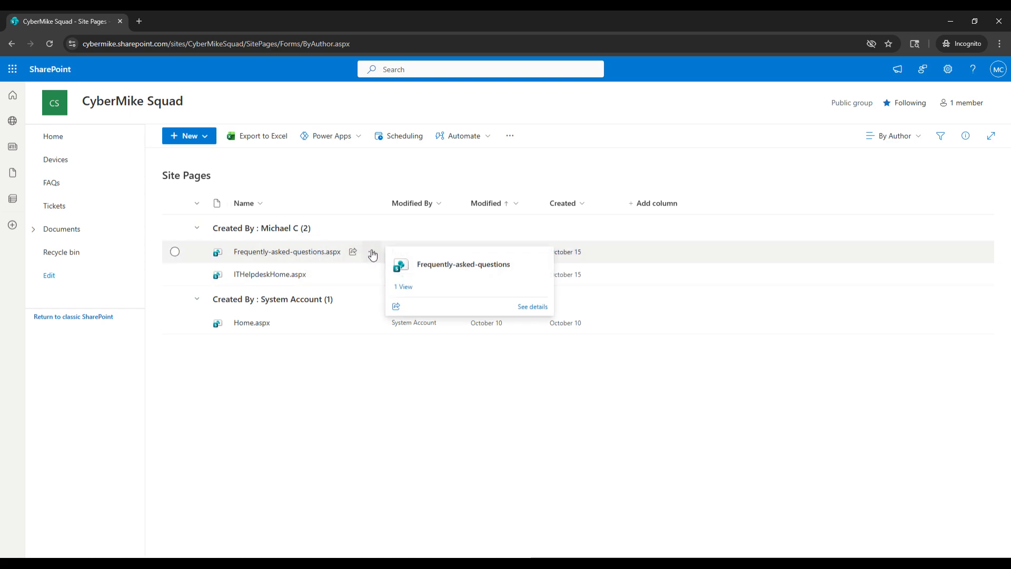
# Step: Open the advanced access settings for the Frequently-asked-questions.aspx page
pyautogui.click(373, 253)
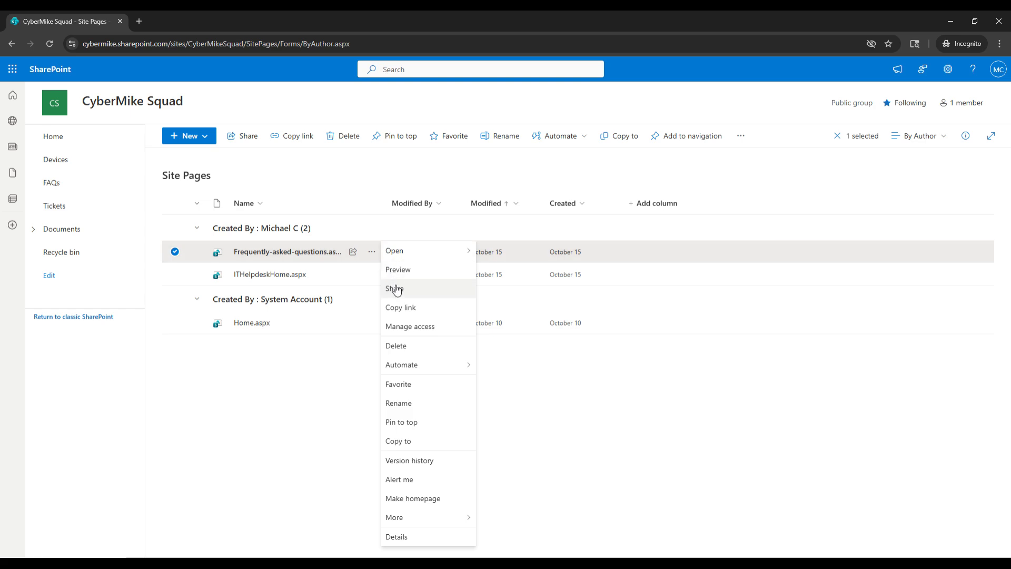
pyautogui.click(417, 331)
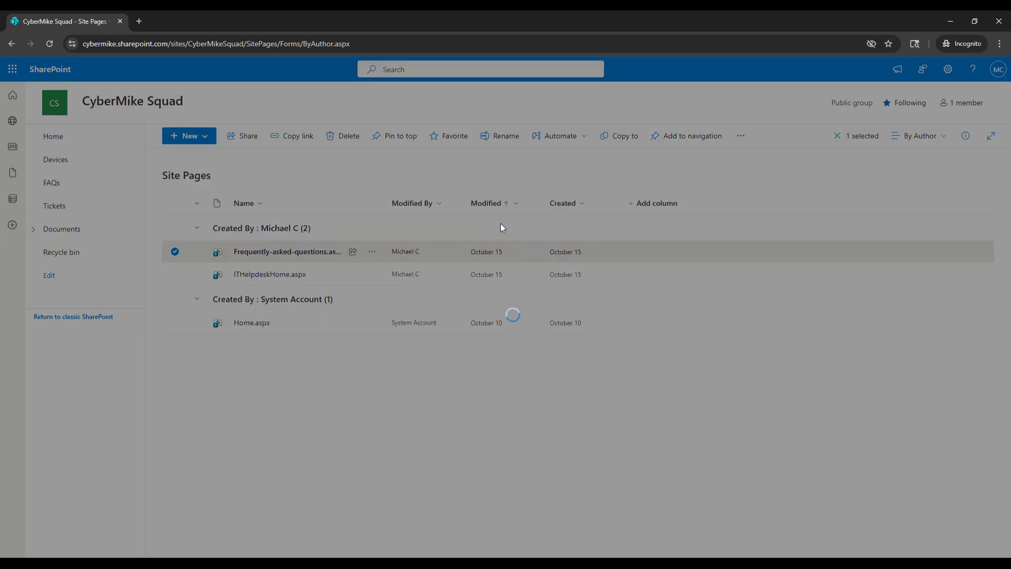
pyautogui.click(592, 159)
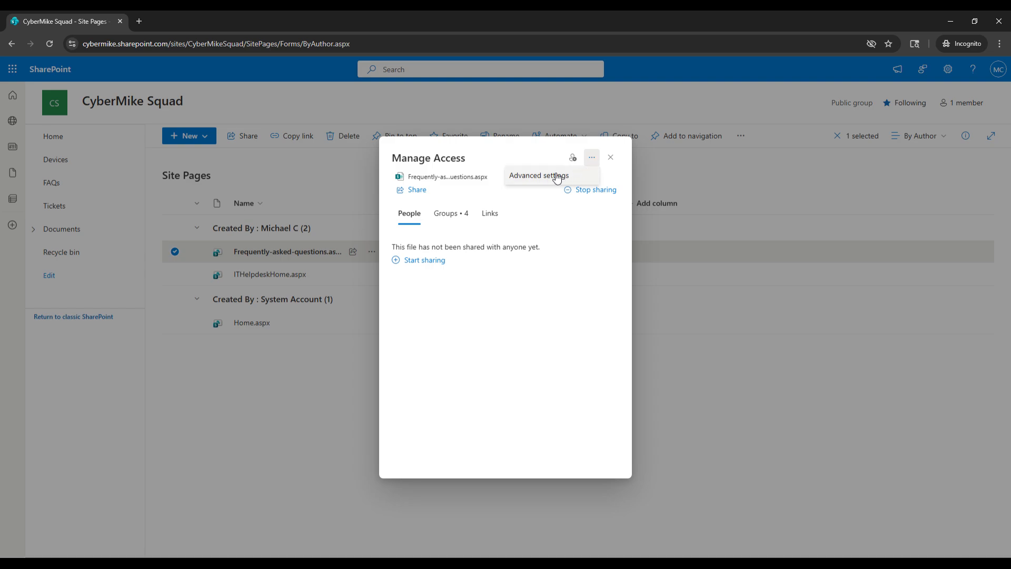
pyautogui.click(556, 175)
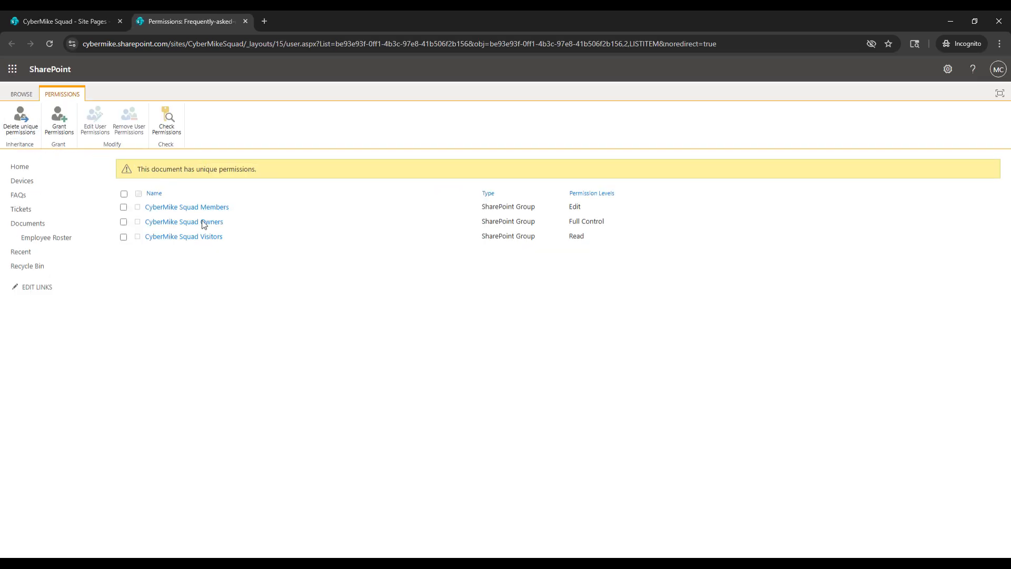
# Step: Delete the FAQ page's unique permissions so it inherits from the site, and stop inheriting to create unique permissions again
pyautogui.click(23, 130)
pyautogui.click(553, 121)
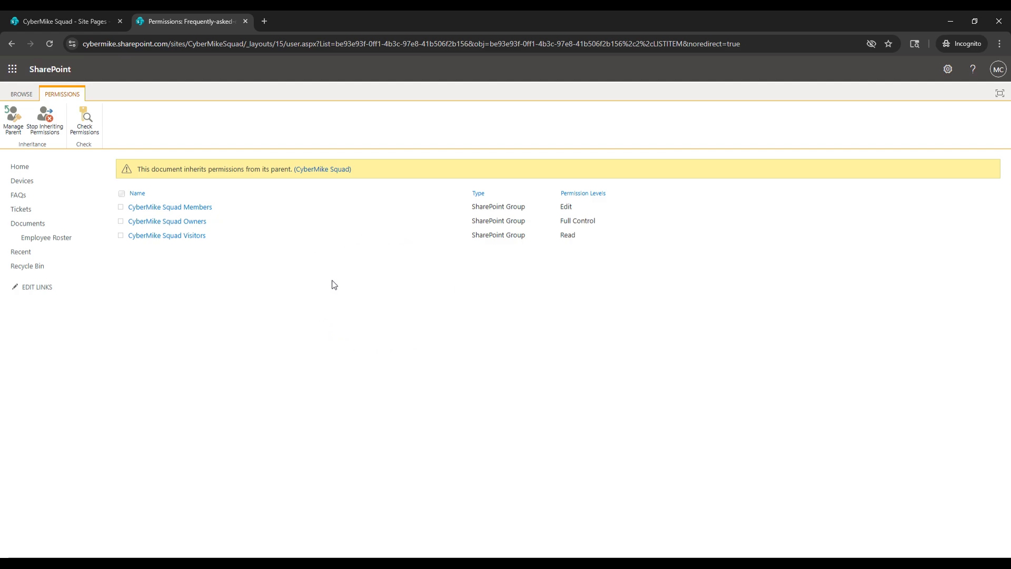
pyautogui.click(44, 134)
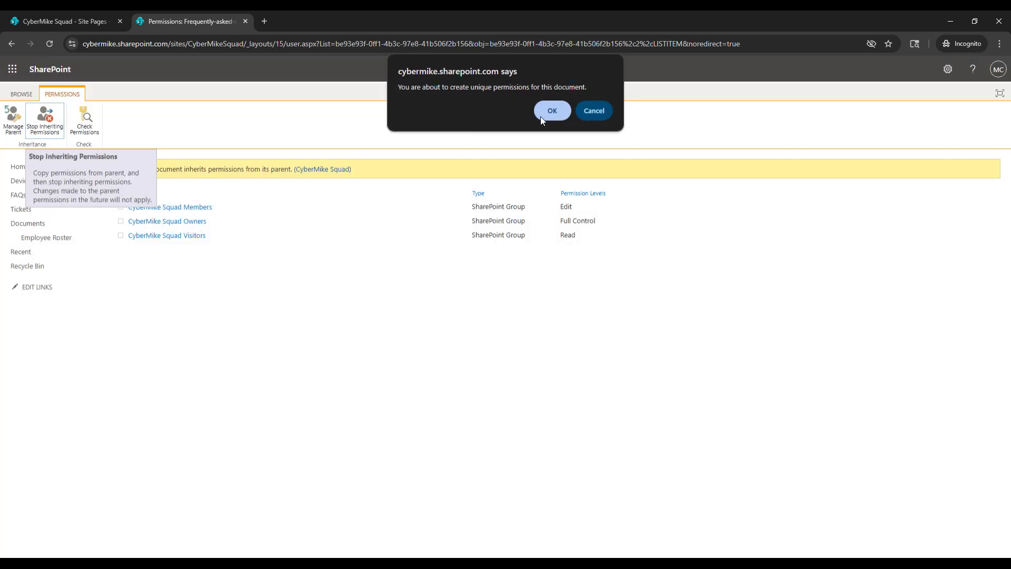
pyautogui.click(547, 110)
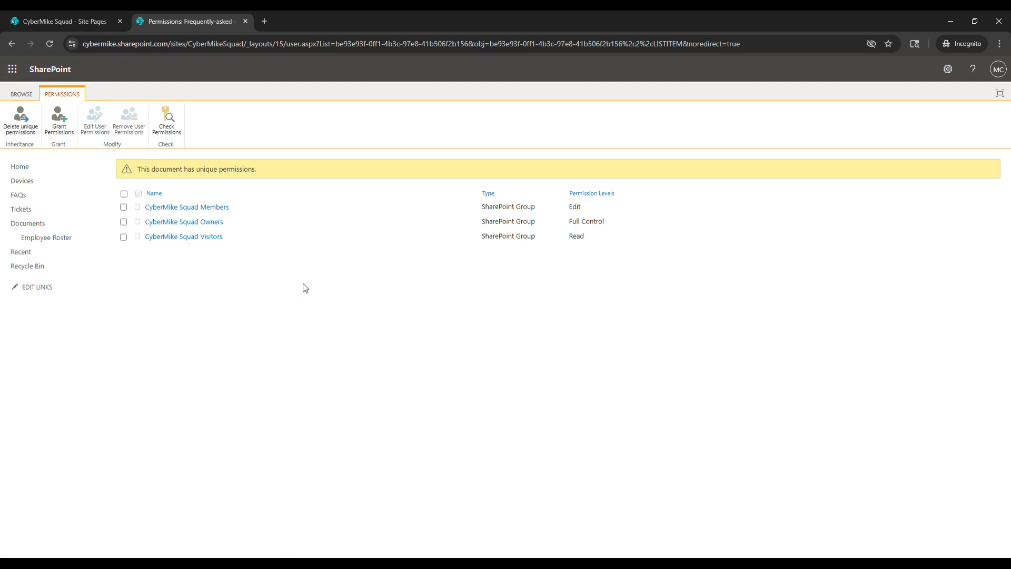
# Step: Remove the CyberMike Squad Members and Visitors groups from the page's permissions and check the Owners group's membership
pyautogui.click(123, 208)
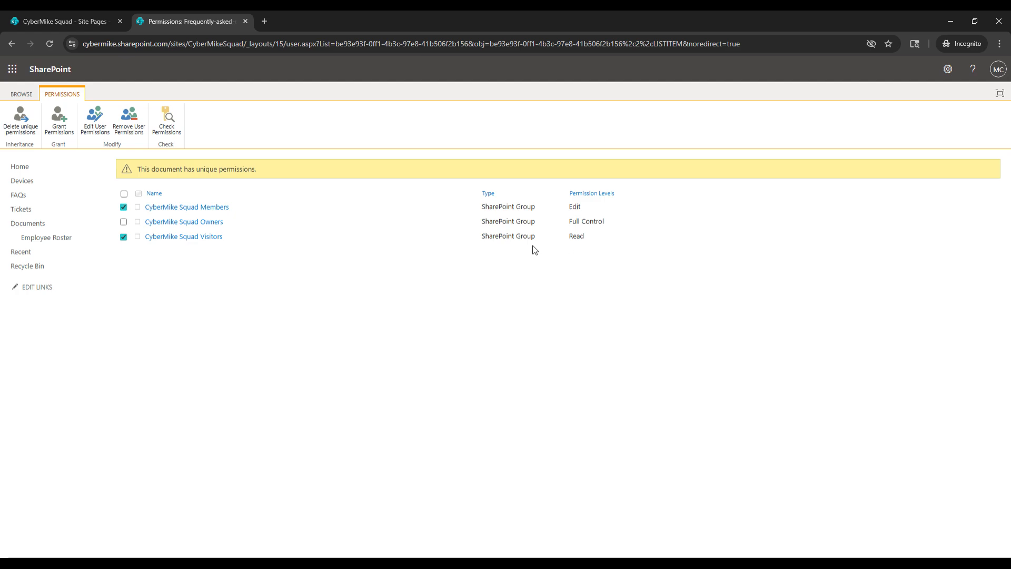
pyautogui.click(128, 130)
pyautogui.click(547, 123)
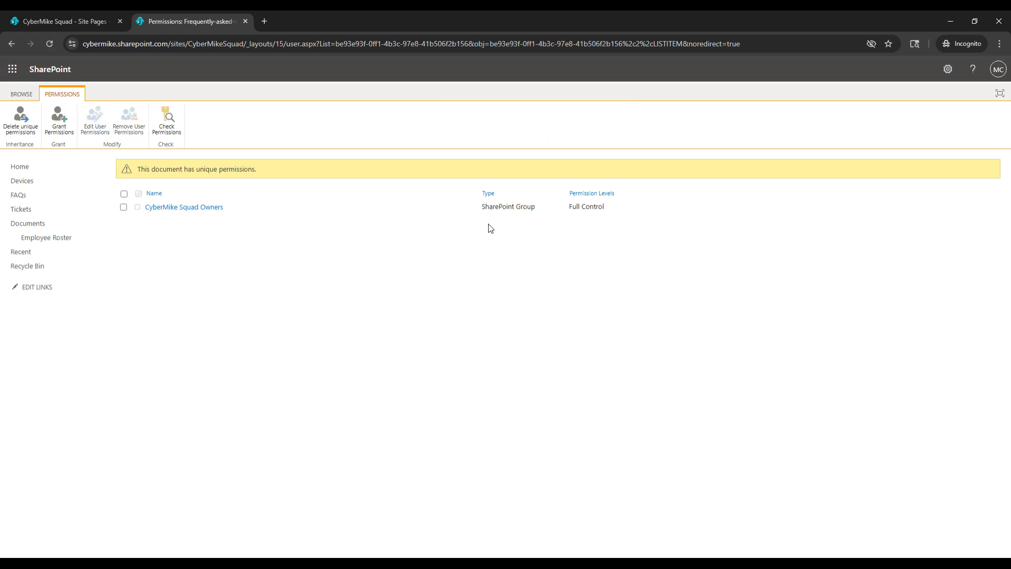
pyautogui.click(170, 207)
pyautogui.click(12, 45)
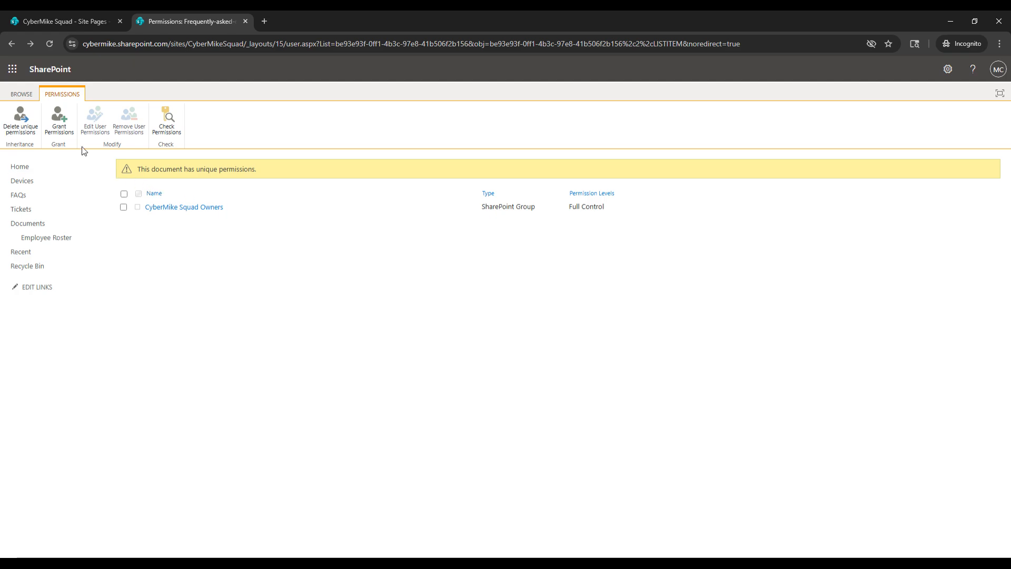
# Step: Start granting Hidden Group access to the Frequently-asked-questions page, with the email invitation turned off
pyautogui.click(71, 137)
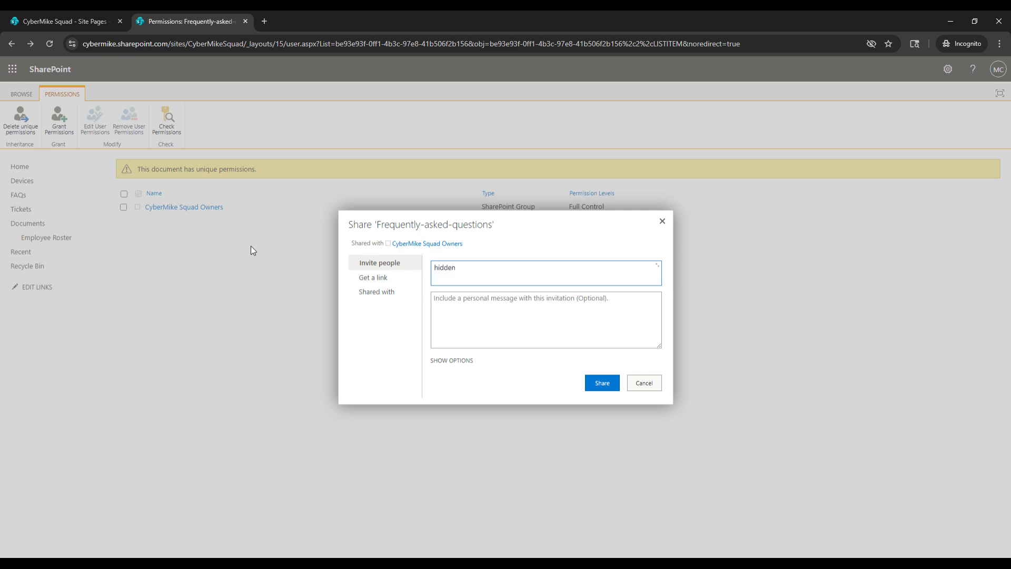
pyautogui.click(448, 293)
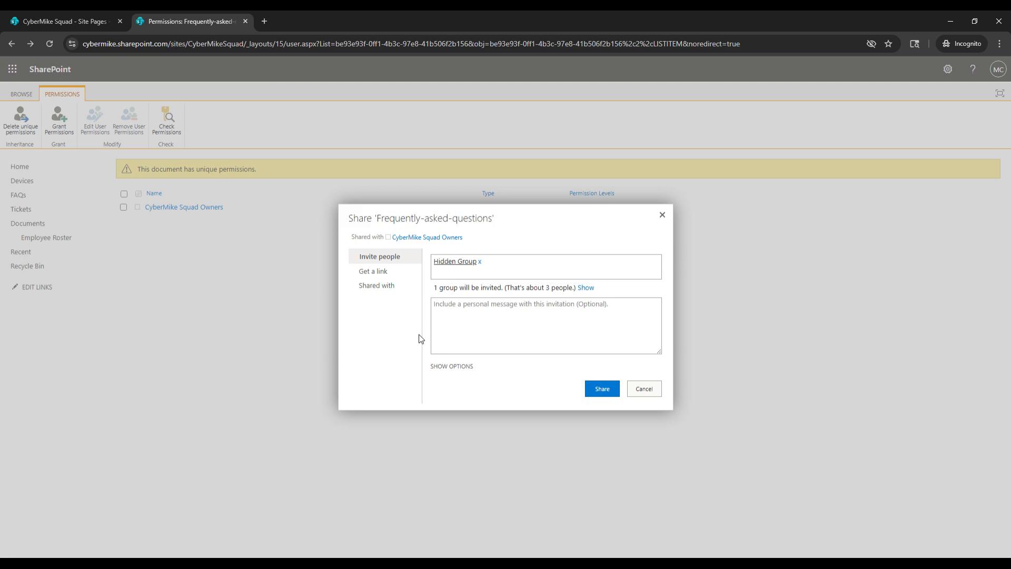
pyautogui.click(451, 366)
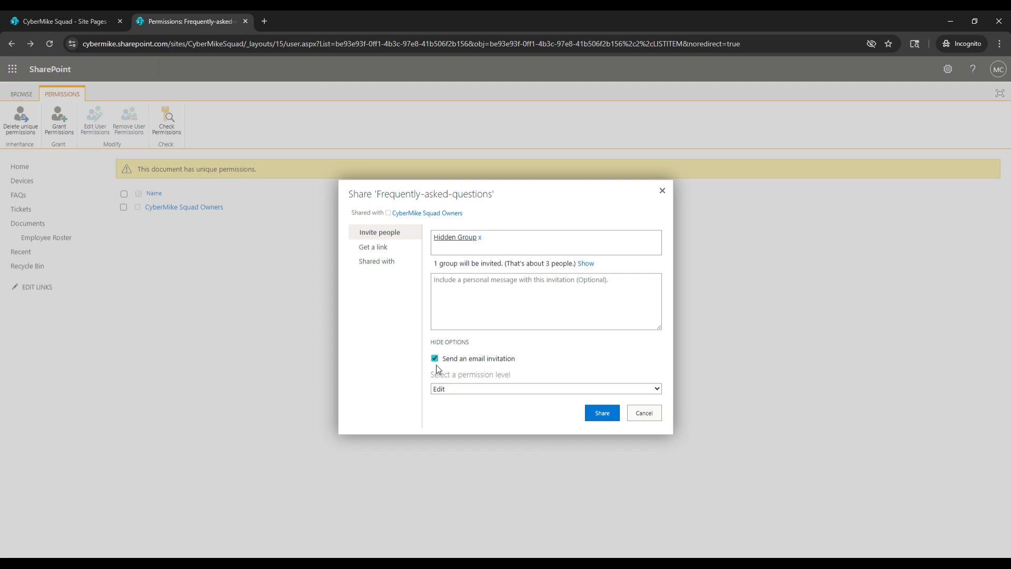
pyautogui.click(446, 342)
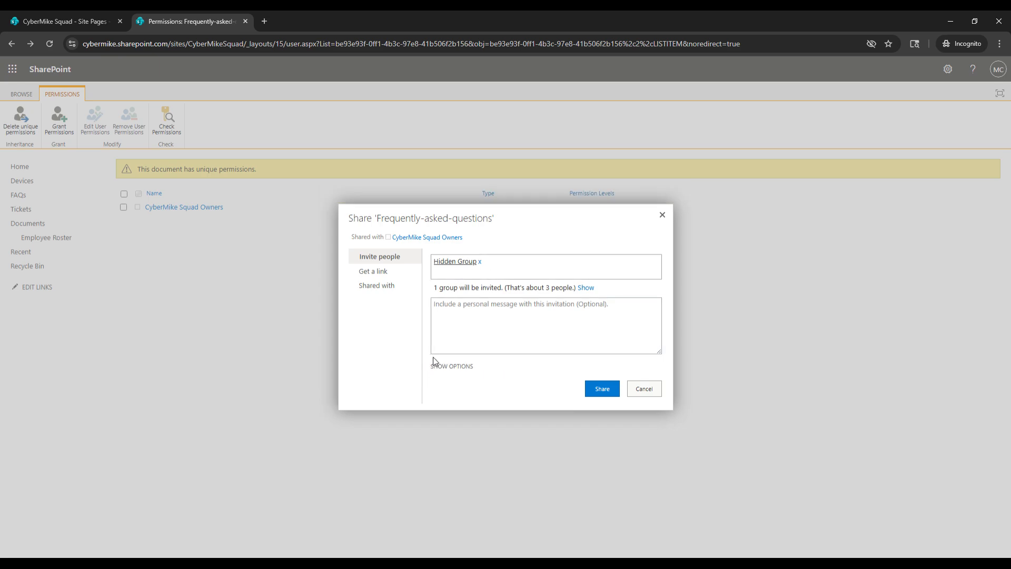
pyautogui.click(444, 367)
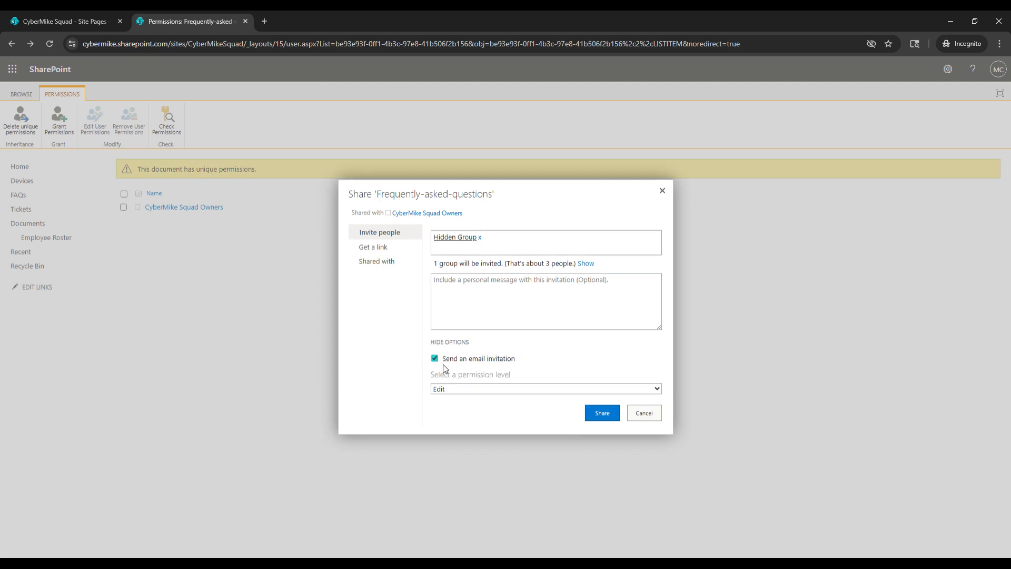
pyautogui.click(486, 303)
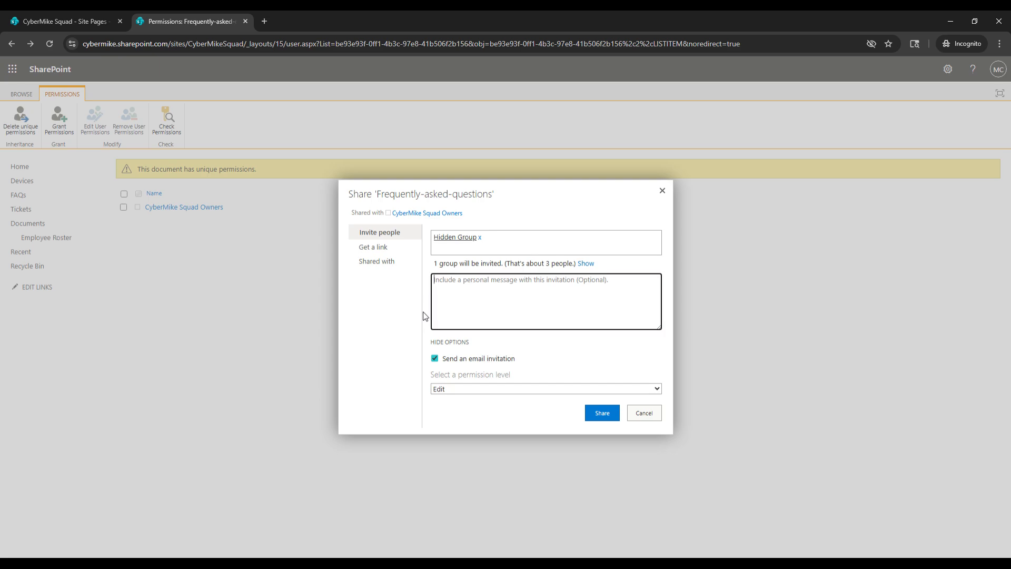
pyautogui.click(435, 360)
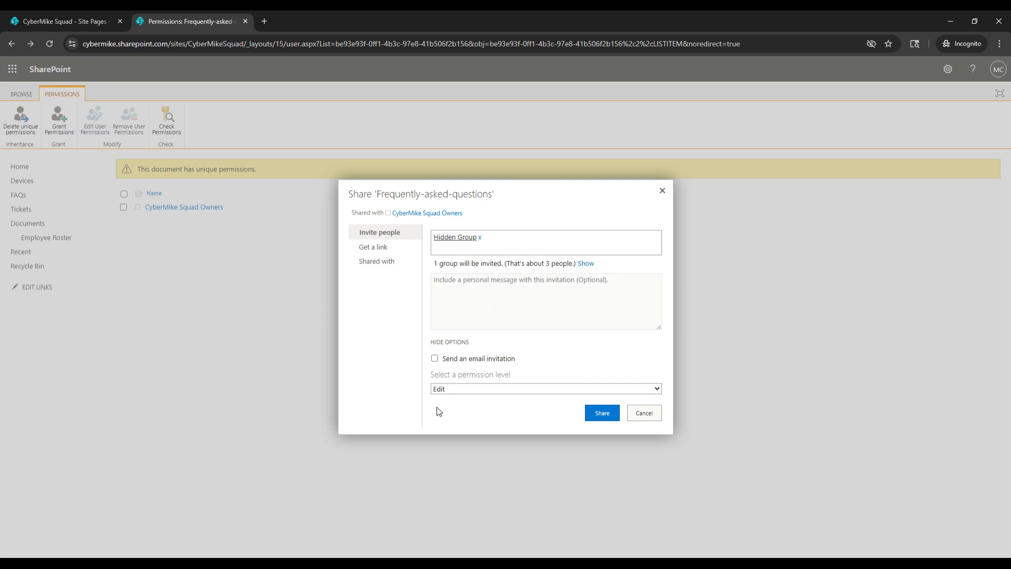
# Step: Share the page with Hidden Group at the Contribute permission level and refresh the permissions list
pyautogui.click(476, 394)
pyautogui.click(455, 452)
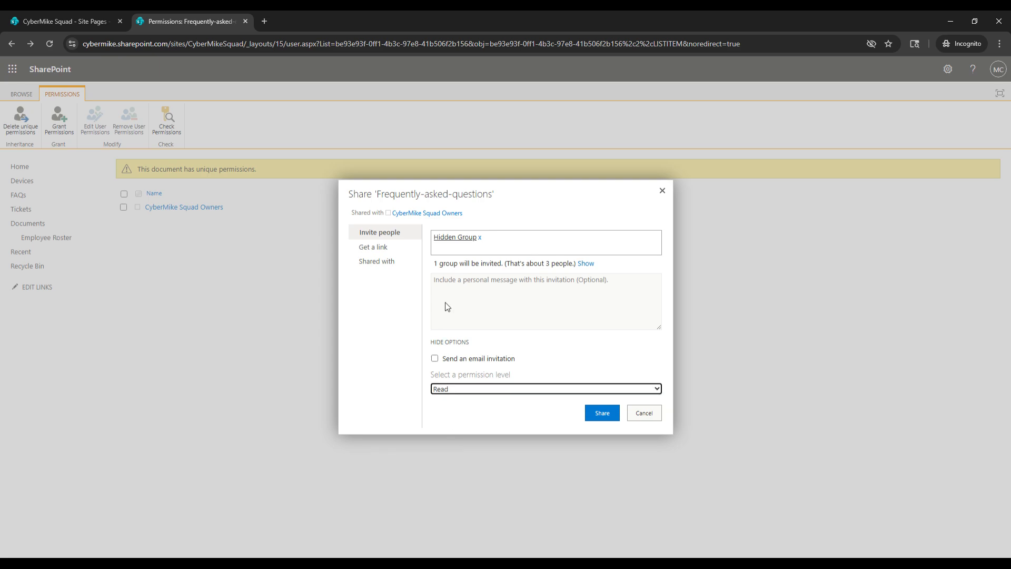
pyautogui.click(459, 389)
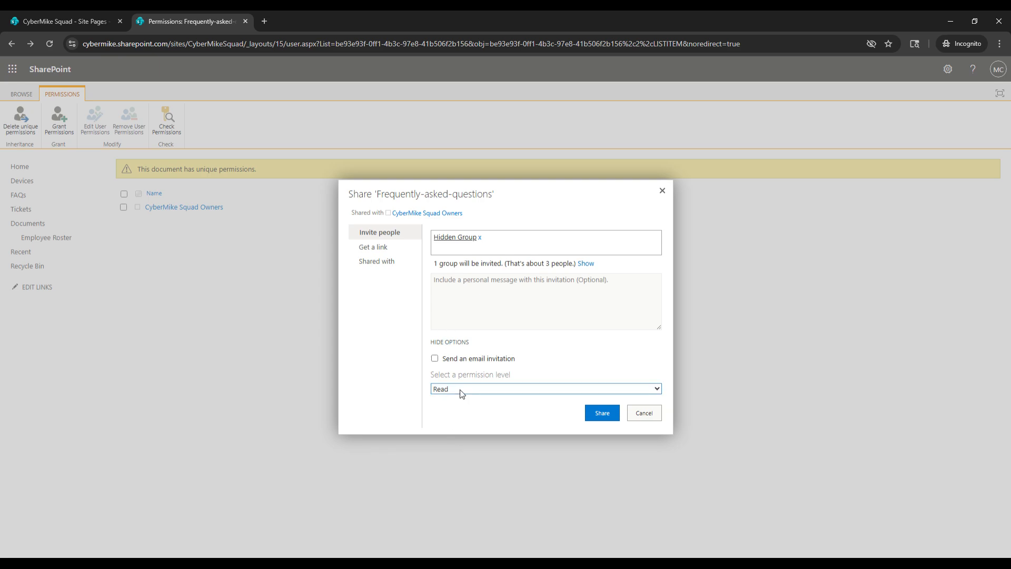
pyautogui.click(462, 443)
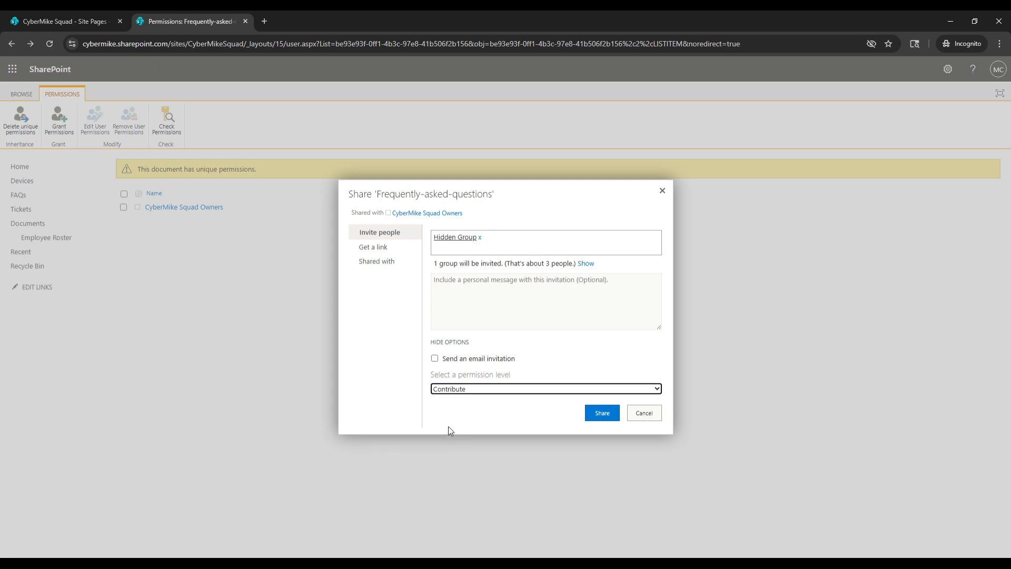
pyautogui.click(597, 411)
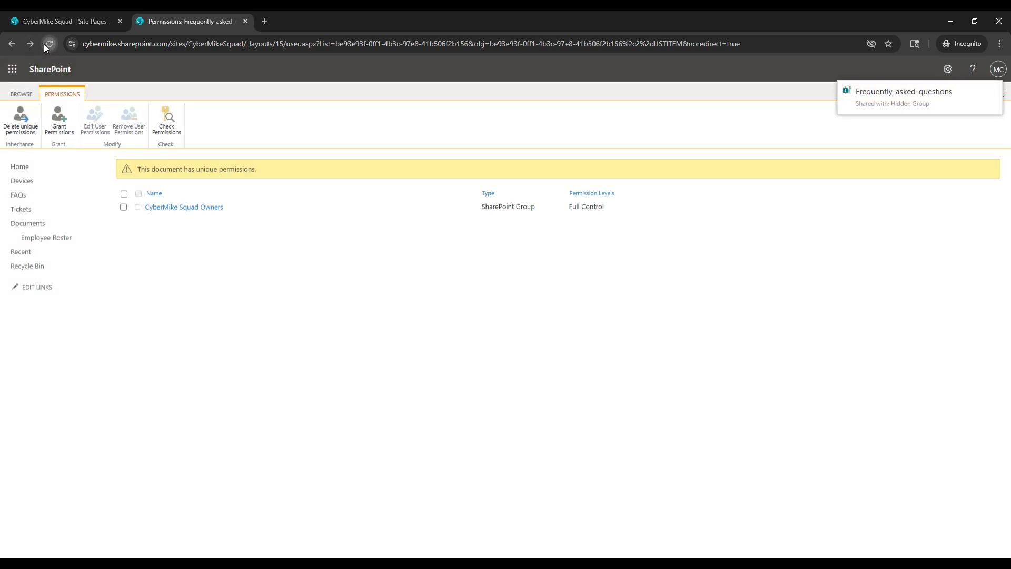
pyautogui.click(44, 44)
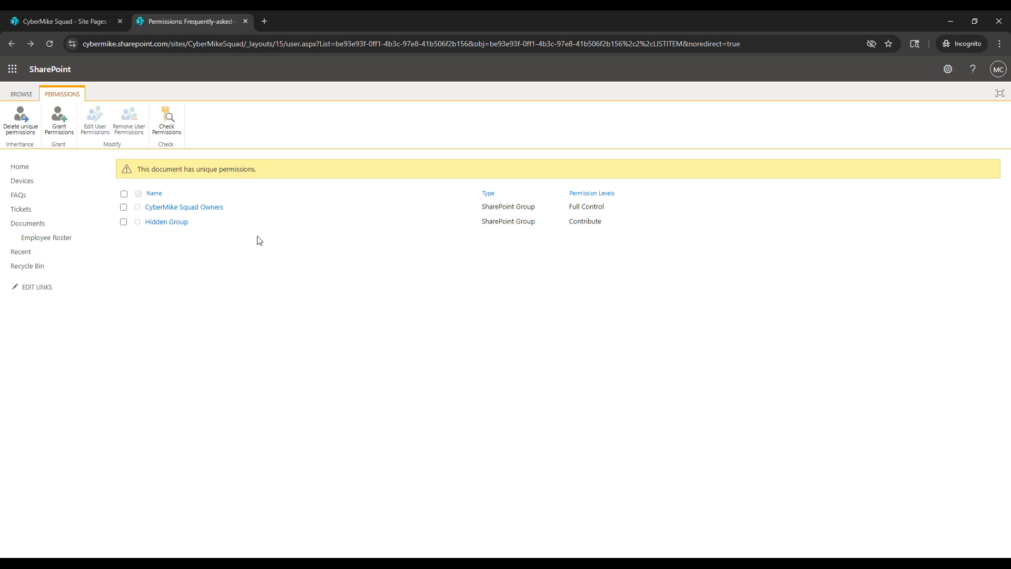
# Step: Review the members of Hidden Group and return to the page's permissions
pyautogui.click(174, 227)
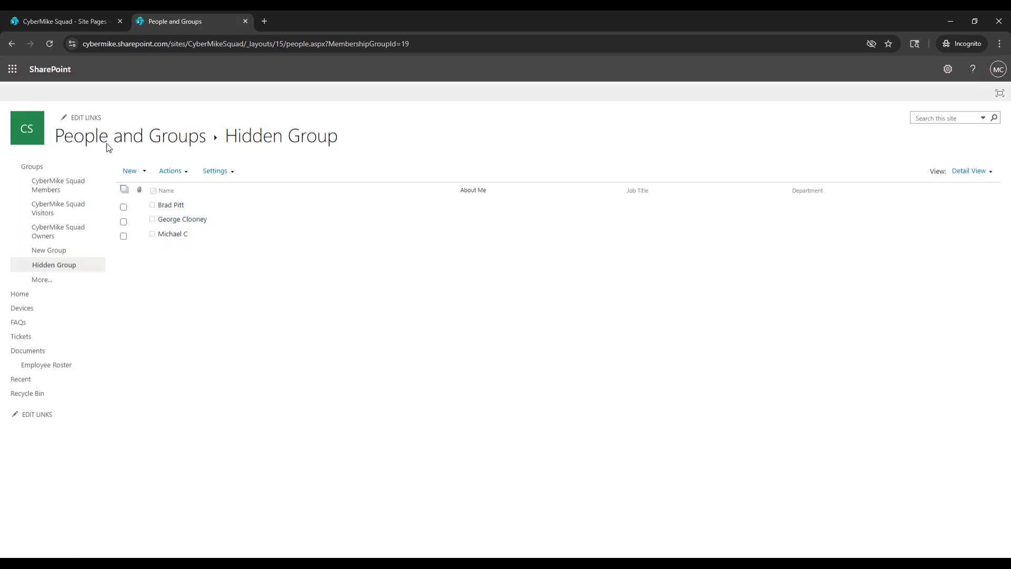
pyautogui.click(12, 43)
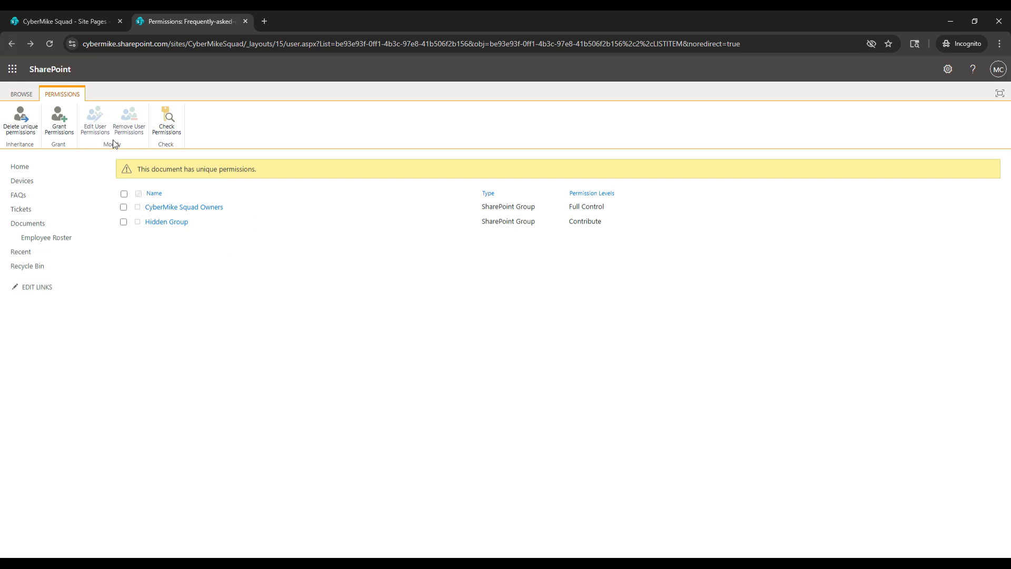
pyautogui.click(123, 207)
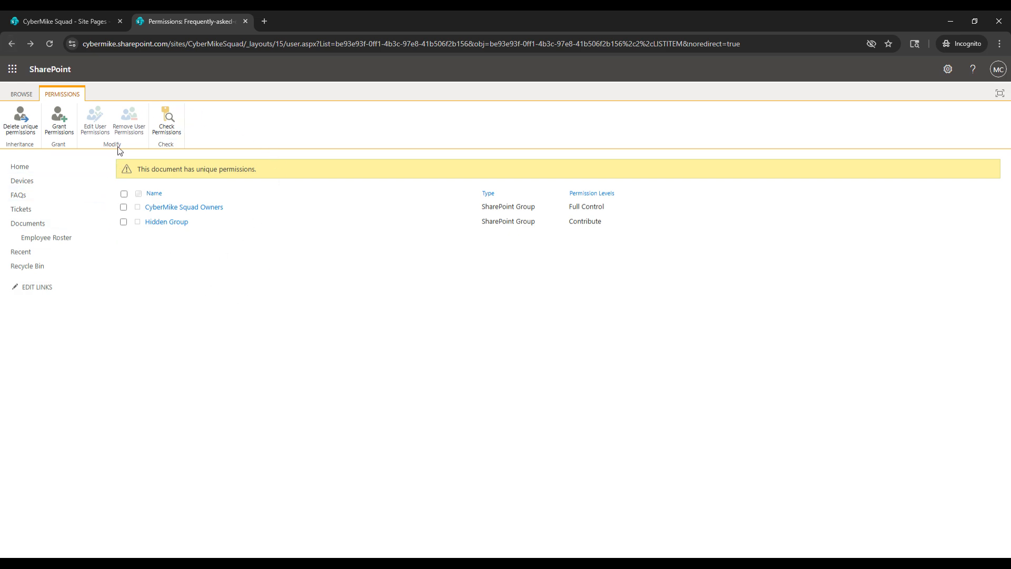
pyautogui.click(12, 46)
pyautogui.moveTo(247, 43); pyautogui.dragTo(758, 44)
pyautogui.press('BackSpace')
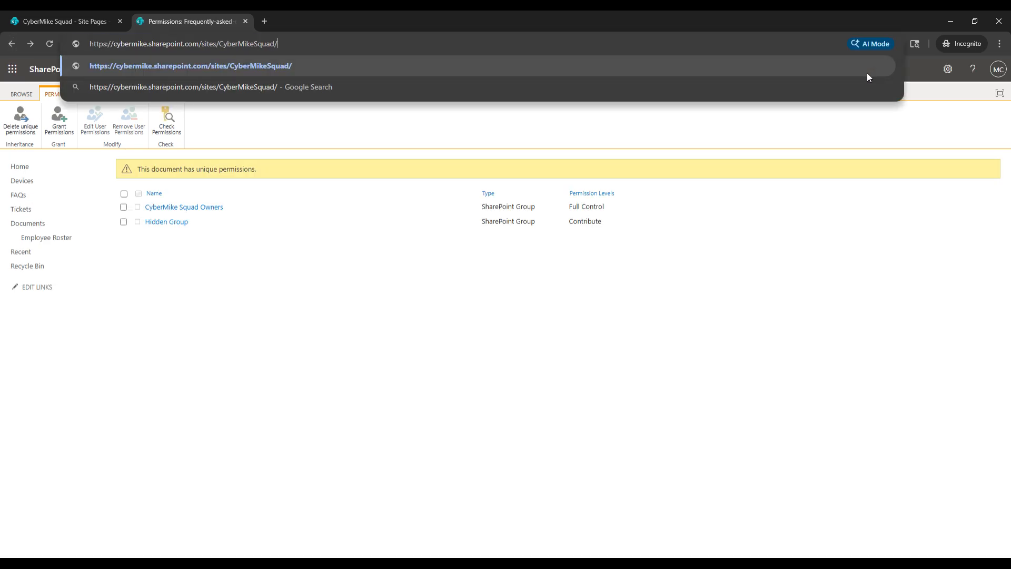
pyautogui.press('Return')
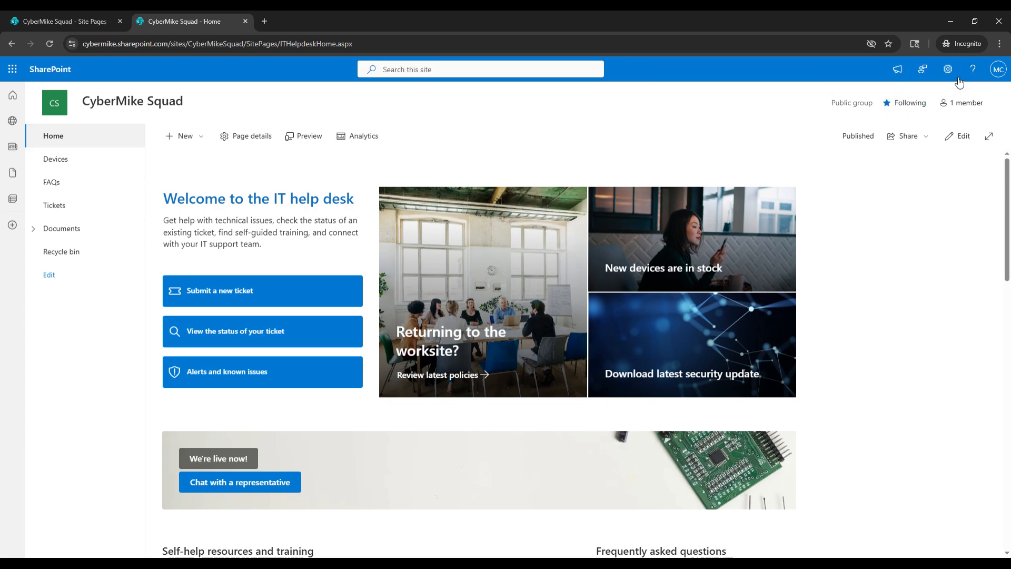
pyautogui.click(948, 68)
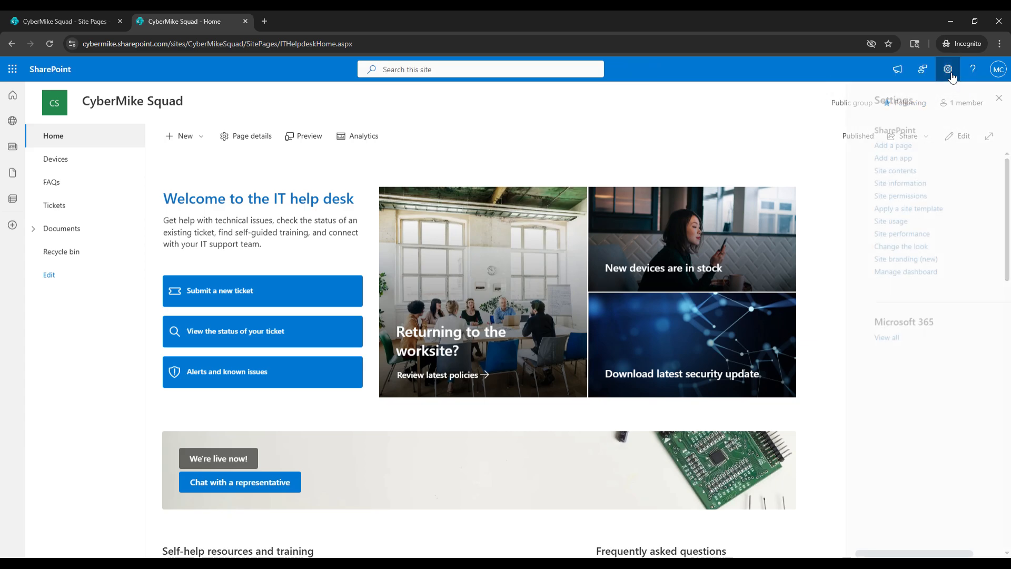
pyautogui.click(876, 196)
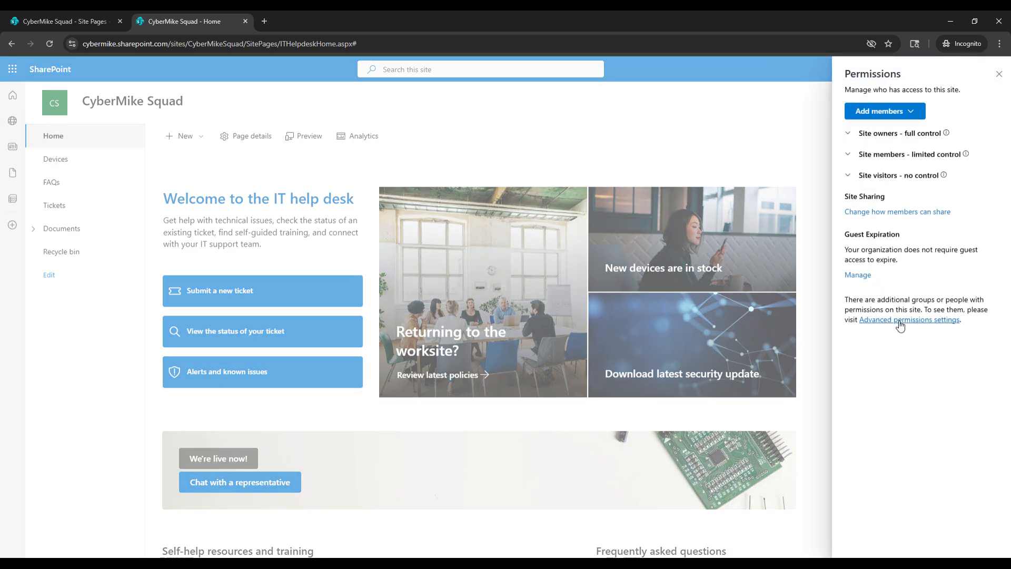
pyautogui.click(903, 322)
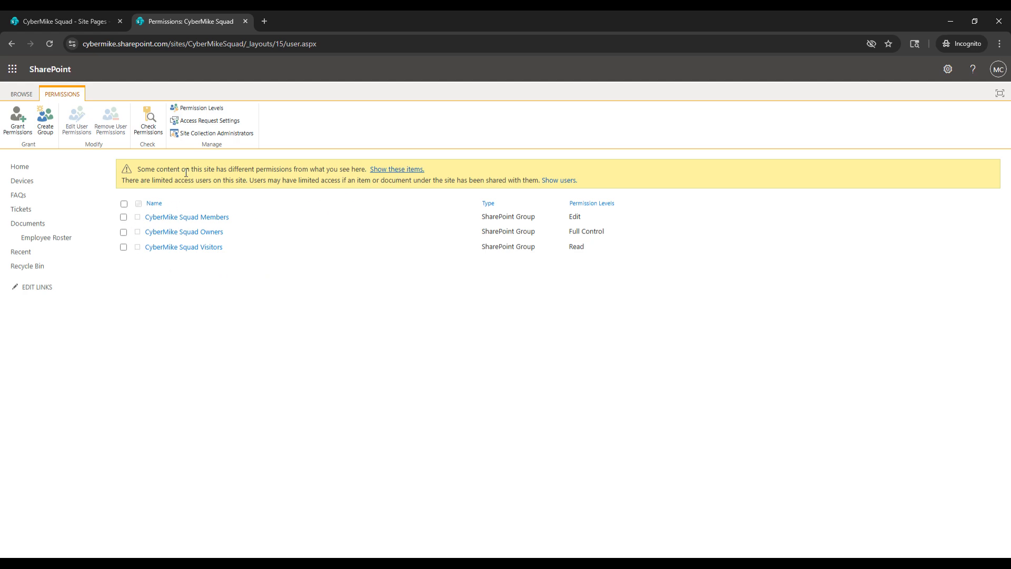
# Step: Examine which Site Pages items have unique permissions in the site's exceptions, and go back to the site home page
pyautogui.click(399, 169)
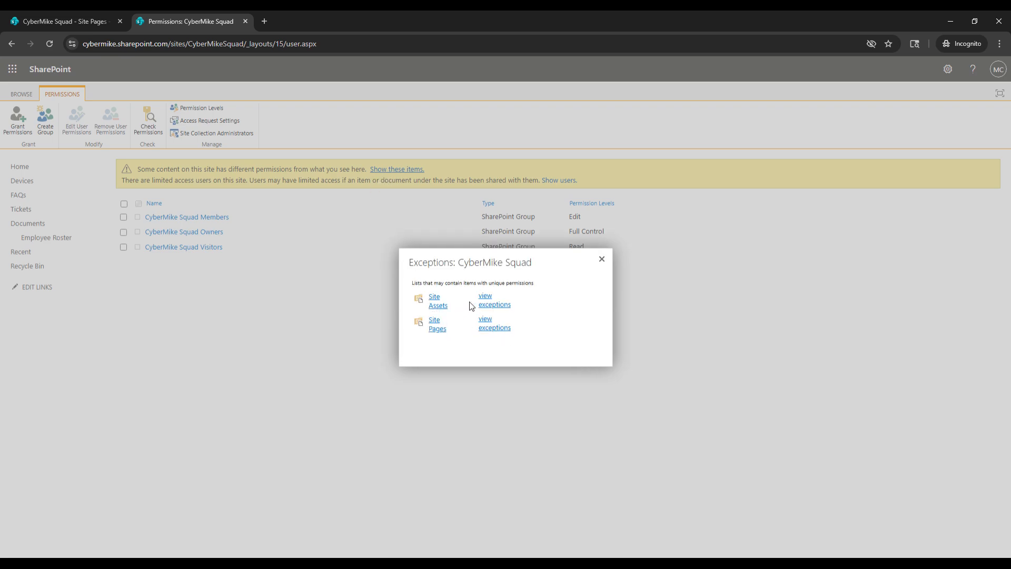
pyautogui.click(487, 333)
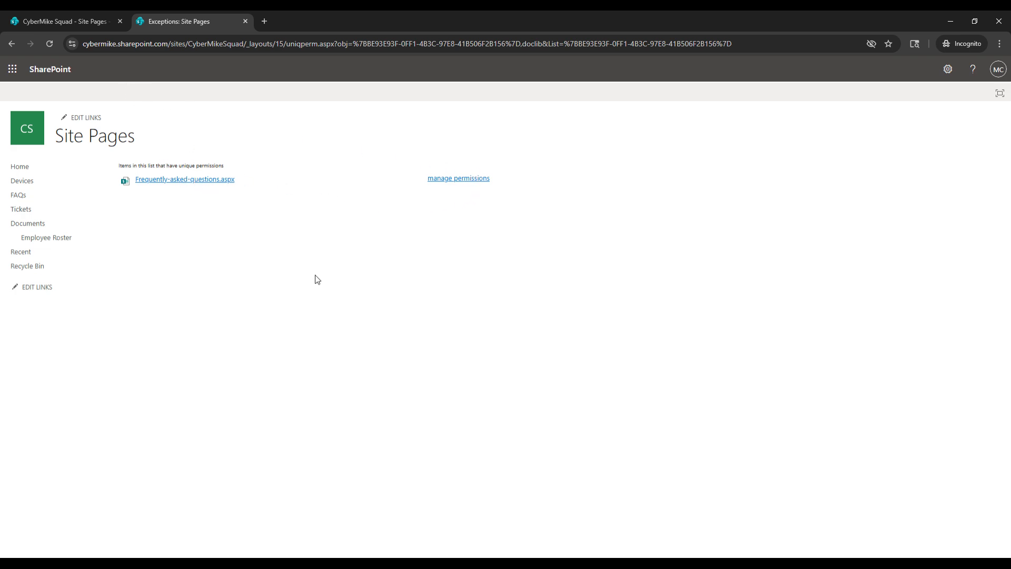
pyautogui.click(11, 44)
pyautogui.click(12, 44)
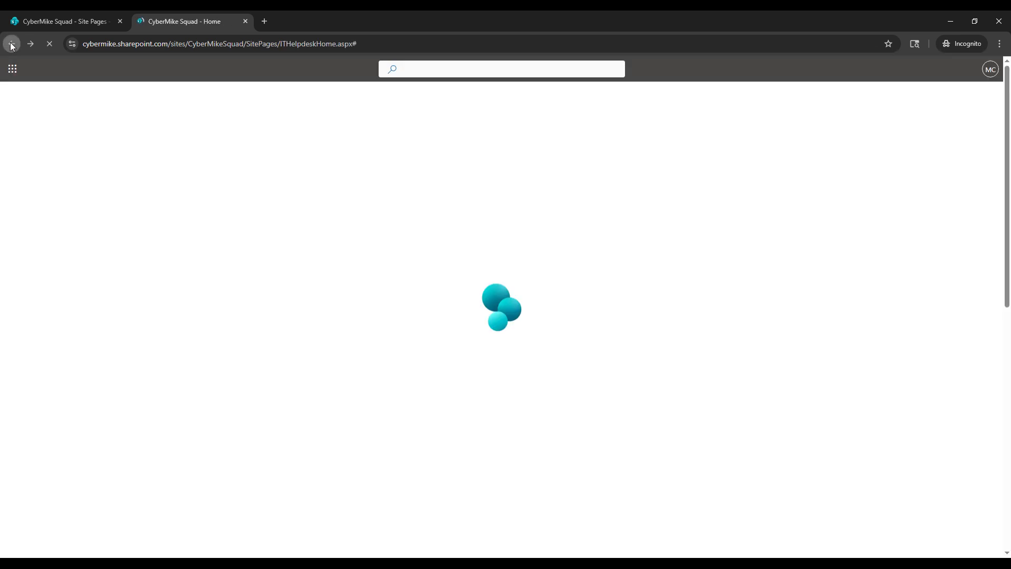